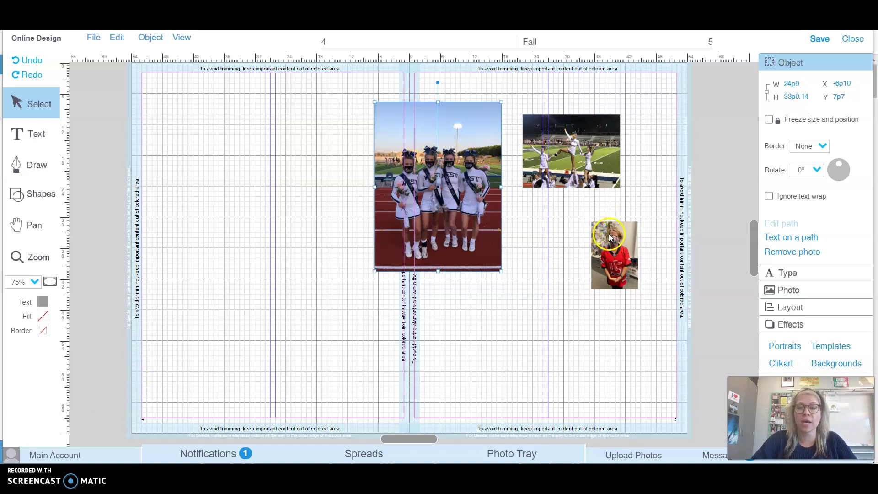
# - Place the stunt photo across the gutter and shrink the group photo to about 22p5 wide, overlapping the red-jersey portrait on page 5
pyautogui.moveTo(608, 256); pyautogui.dragTo(547, 194)
pyautogui.moveTo(471, 176); pyautogui.dragTo(400, 177)
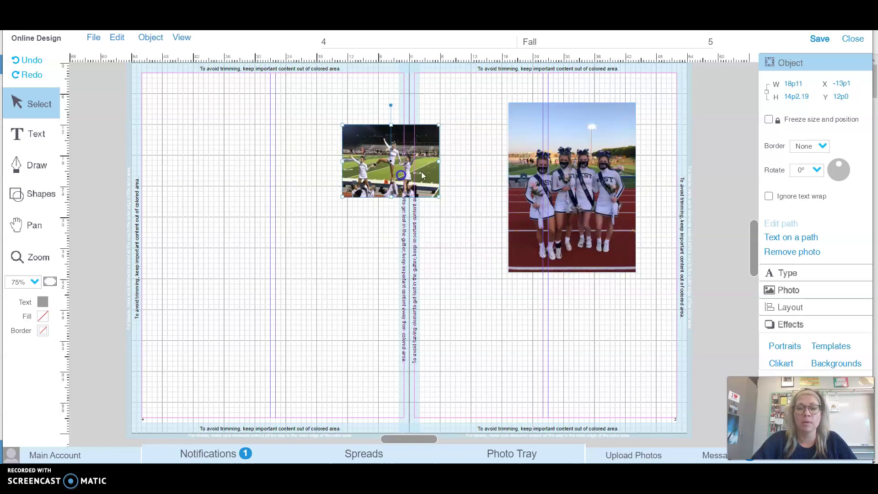
pyautogui.moveTo(581, 177); pyautogui.dragTo(421, 305)
pyautogui.moveTo(476, 231); pyautogui.dragTo(543, 214)
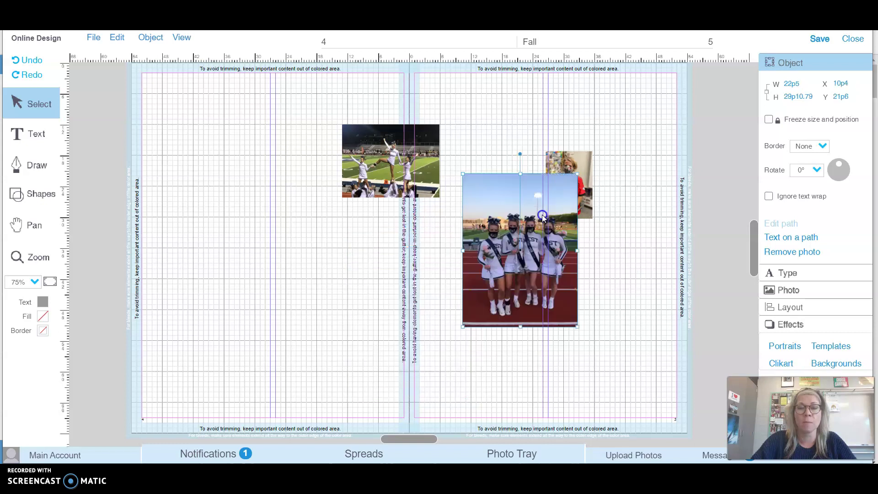
pyautogui.click(573, 161)
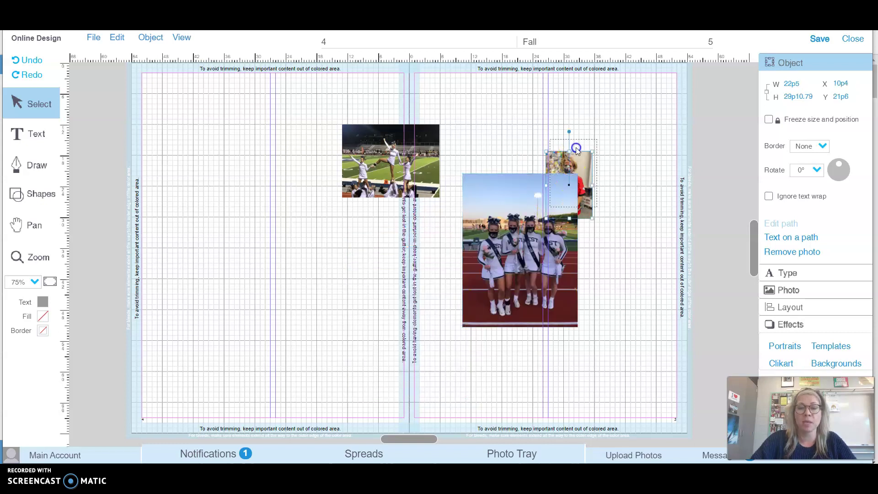
pyautogui.moveTo(575, 147); pyautogui.dragTo(575, 148)
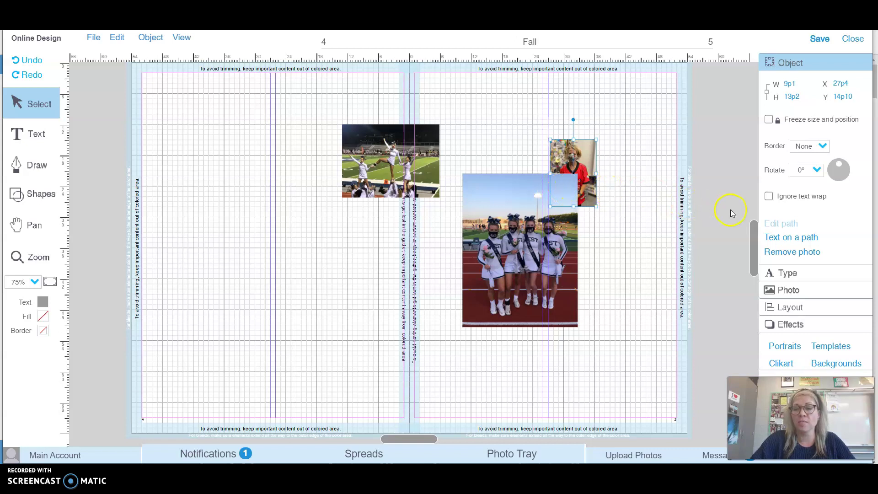
# - With the red-jersey portrait selected, examine the layer arrangement options for moving an object forward, backward, to the front or to the back
pyautogui.click(785, 308)
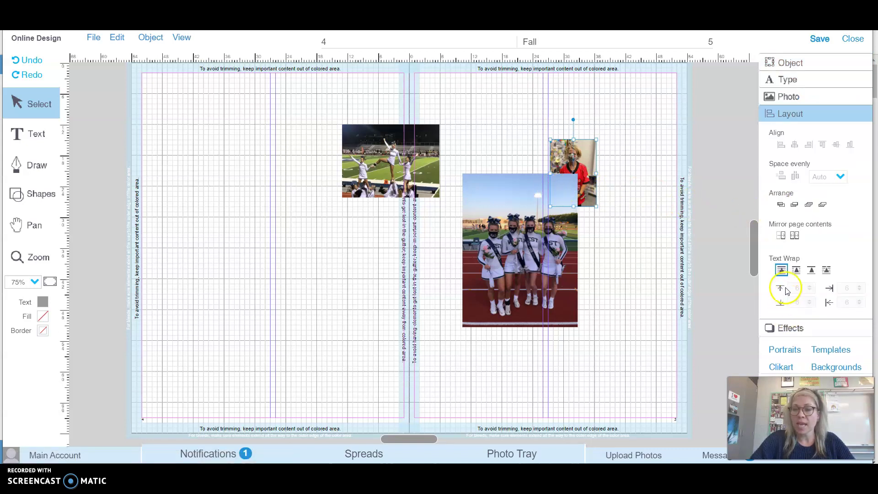
pyautogui.click(795, 206)
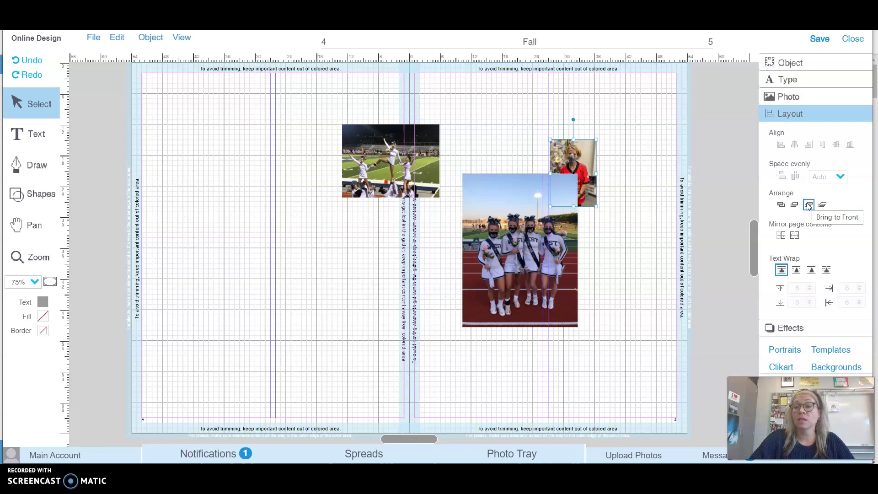
pyautogui.click(822, 206)
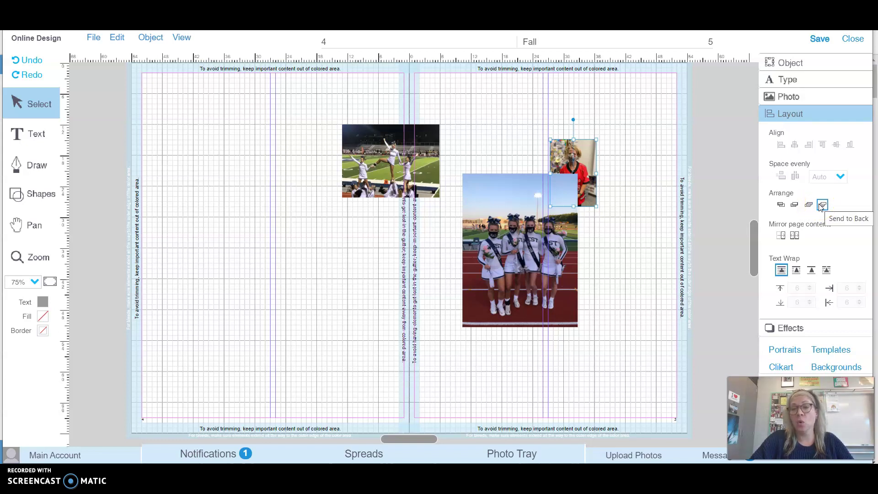
pyautogui.click(808, 204)
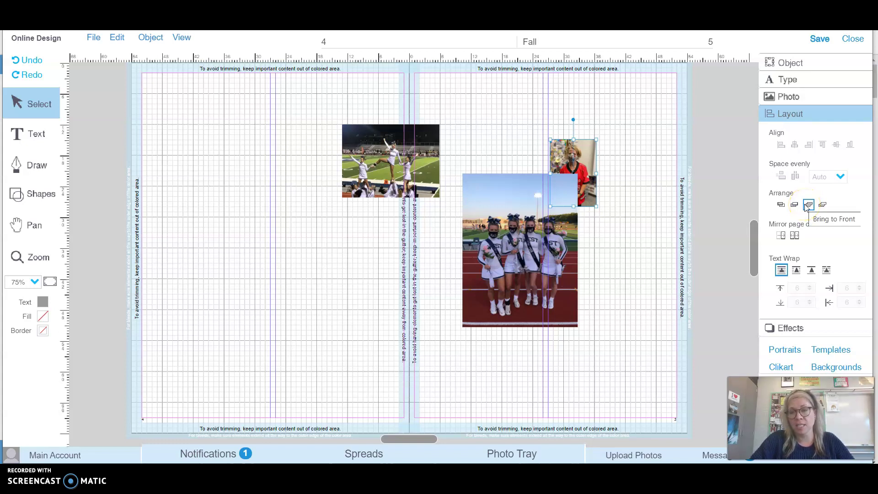
pyautogui.click(781, 205)
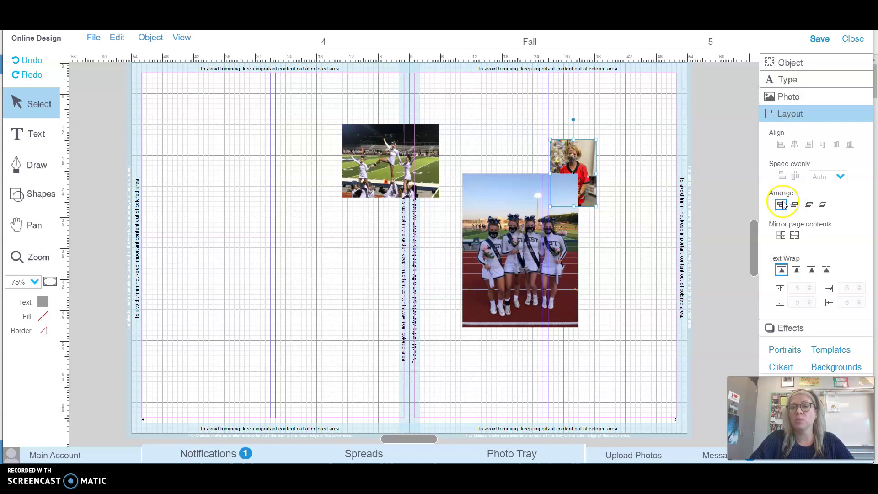
pyautogui.click(794, 205)
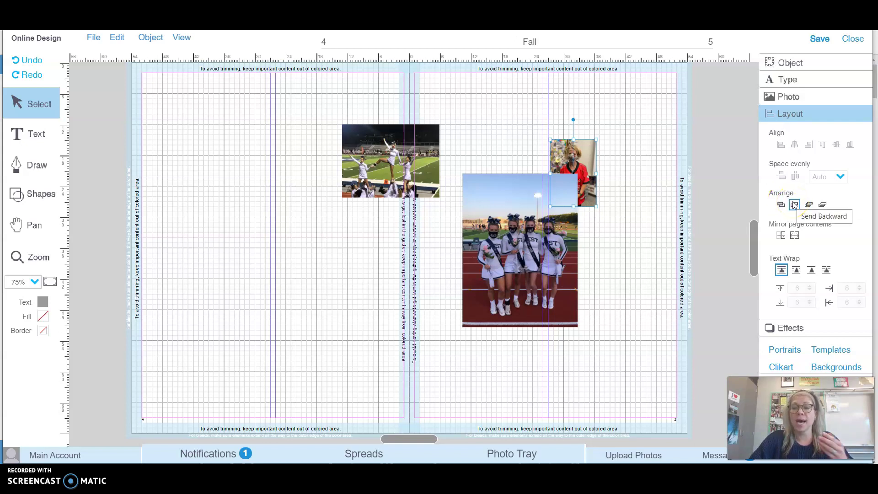
pyautogui.click(808, 204)
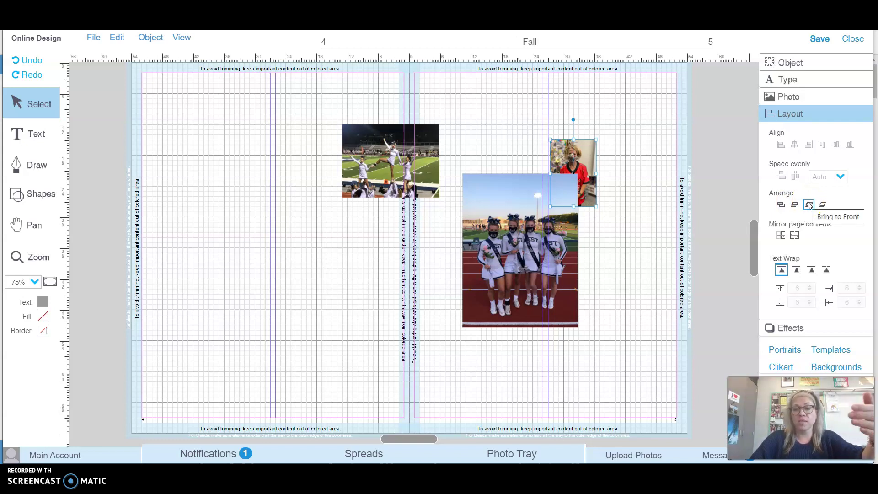
pyautogui.click(823, 205)
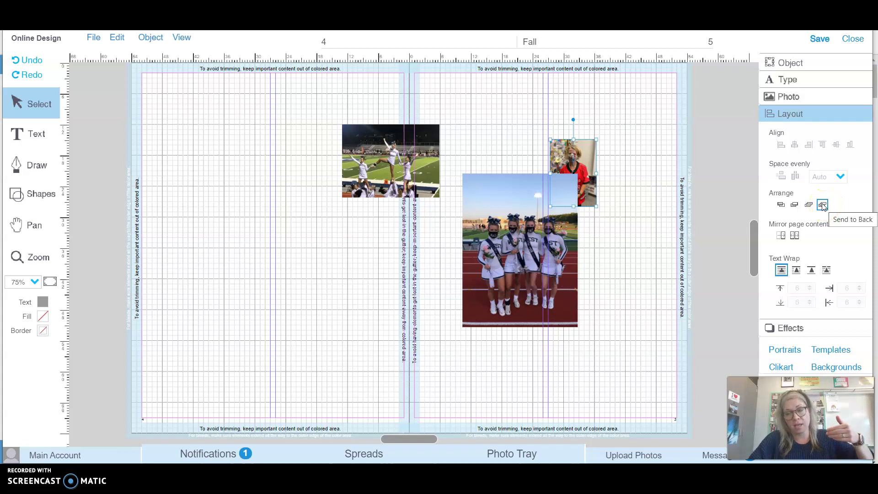
# - Move the stunt photo over the upper edge of the group photo on page 5 and send it backward
pyautogui.moveTo(391, 158); pyautogui.dragTo(515, 151)
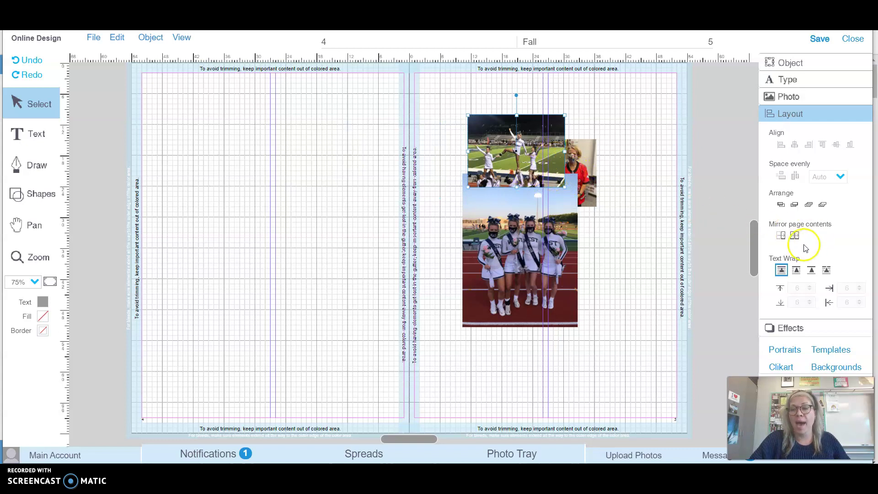
pyautogui.click(794, 205)
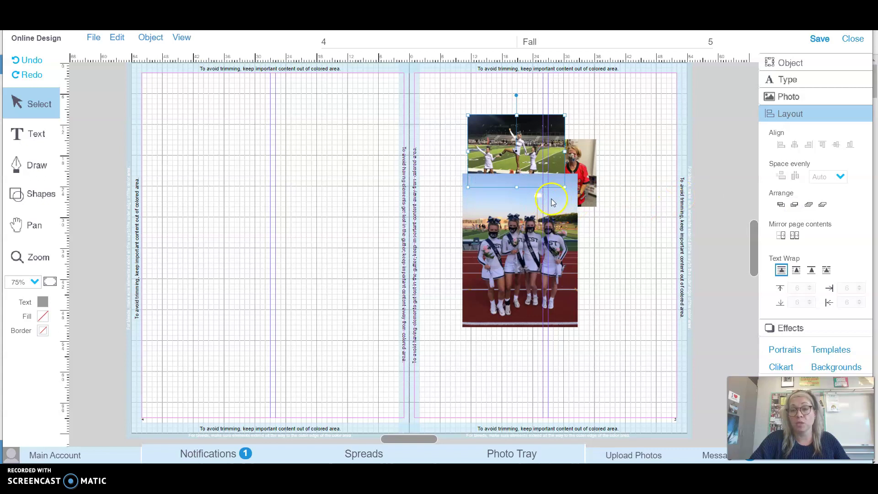
# - Bring the red-jersey portrait to the front and shift the stunt photo toward the gutter, clear of the portrait
pyautogui.click(581, 168)
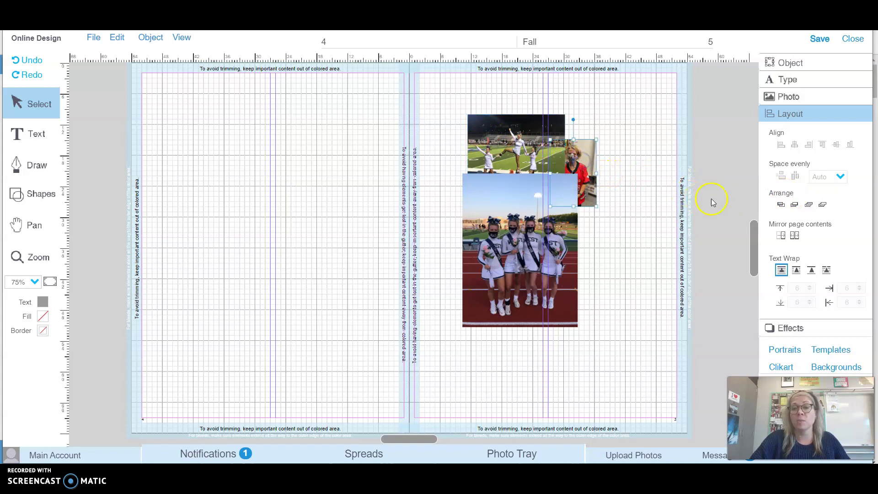
pyautogui.click(810, 206)
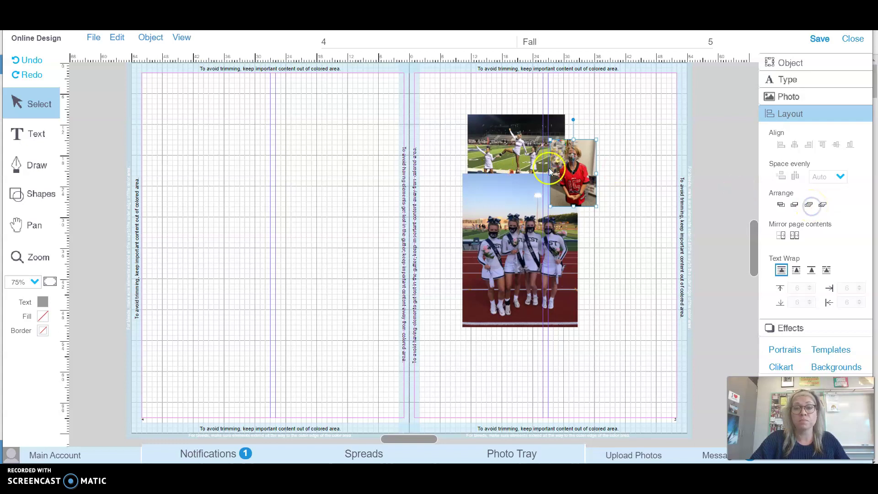
pyautogui.moveTo(567, 172); pyautogui.dragTo(566, 178)
pyautogui.moveTo(483, 144); pyautogui.dragTo(448, 154)
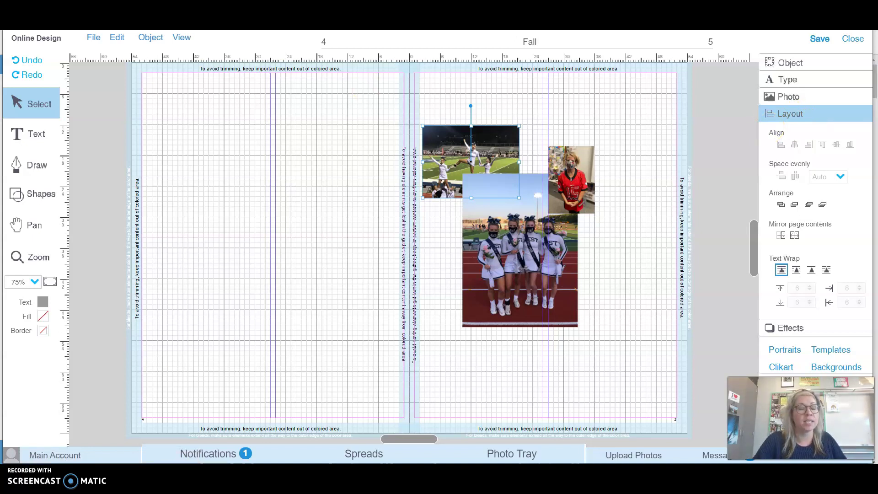
# - Add a wide text box in the upper part of page 4 containing "Text to Object"
pyautogui.click(18, 136)
pyautogui.moveTo(162, 127); pyautogui.dragTo(379, 168)
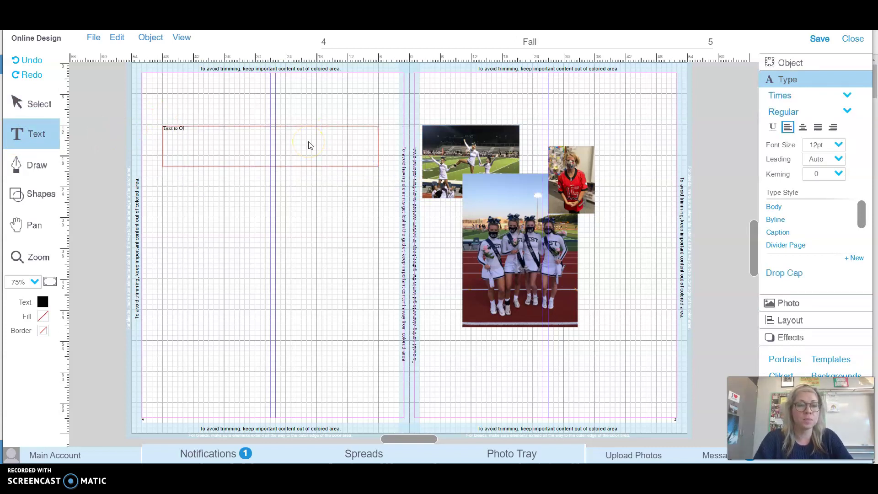
# - Format the "Text to Object" text in AvantGuard Bold at 30pt
pyautogui.moveTo(194, 128); pyautogui.dragTo(160, 127)
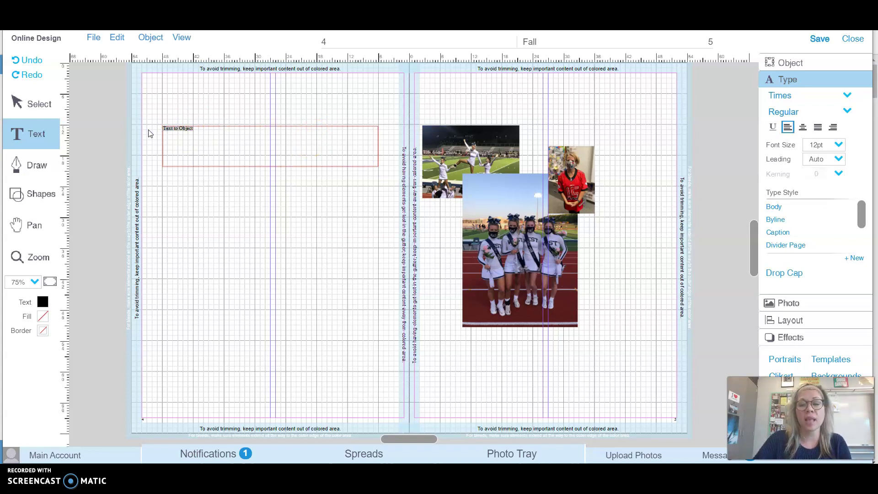
pyautogui.click(848, 110)
pyautogui.click(847, 93)
pyautogui.click(846, 93)
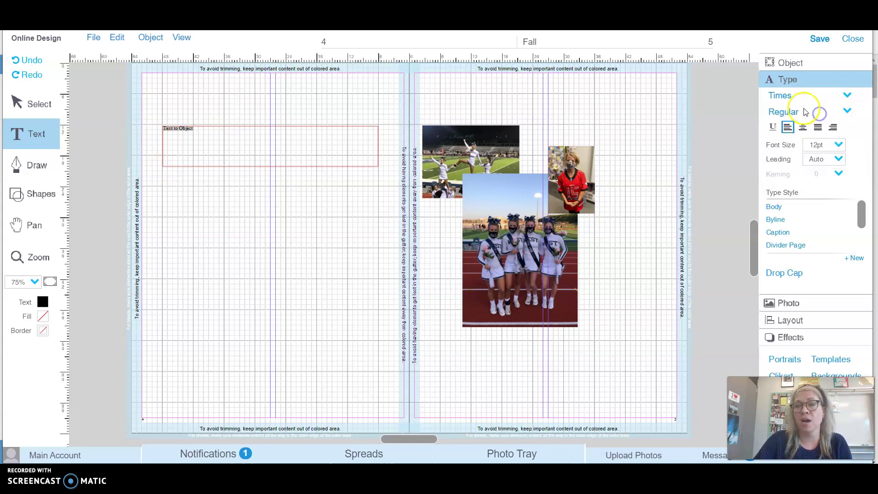
pyautogui.click(846, 95)
pyautogui.click(796, 112)
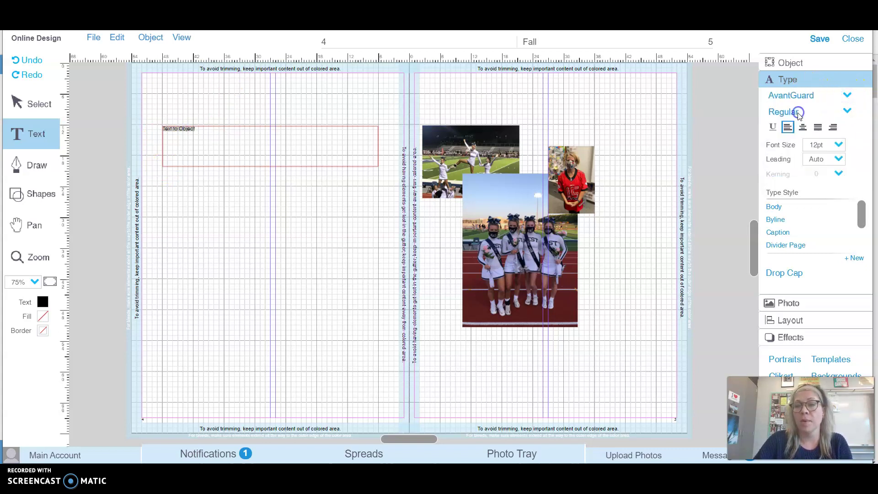
pyautogui.click(782, 112)
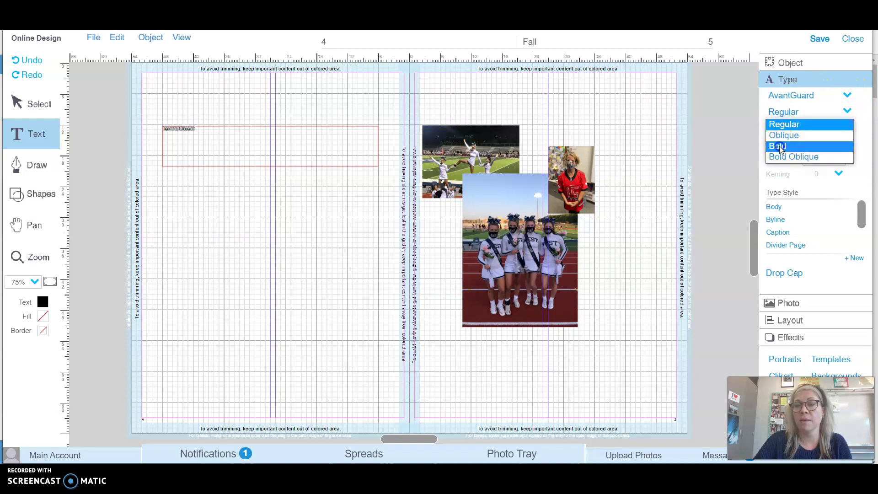
pyautogui.click(777, 145)
pyautogui.click(837, 145)
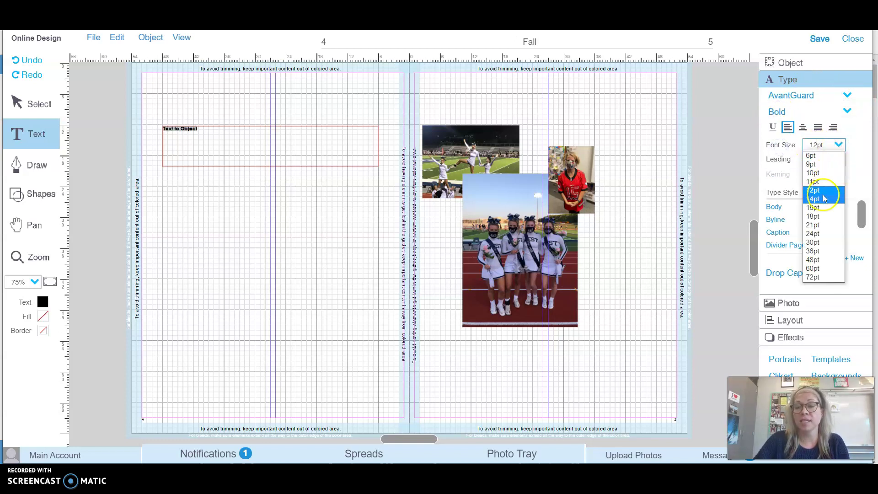
pyautogui.click(813, 243)
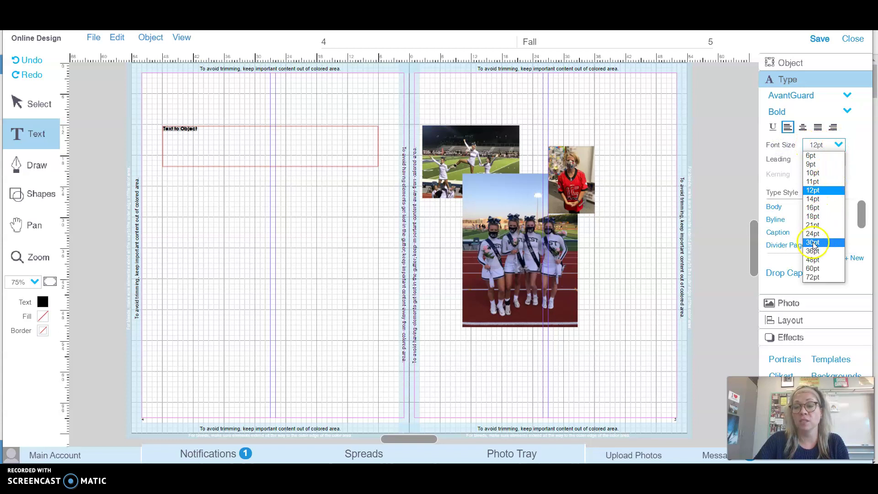
# - Convert the "Text to Object" text to a shape
pyautogui.click(144, 39)
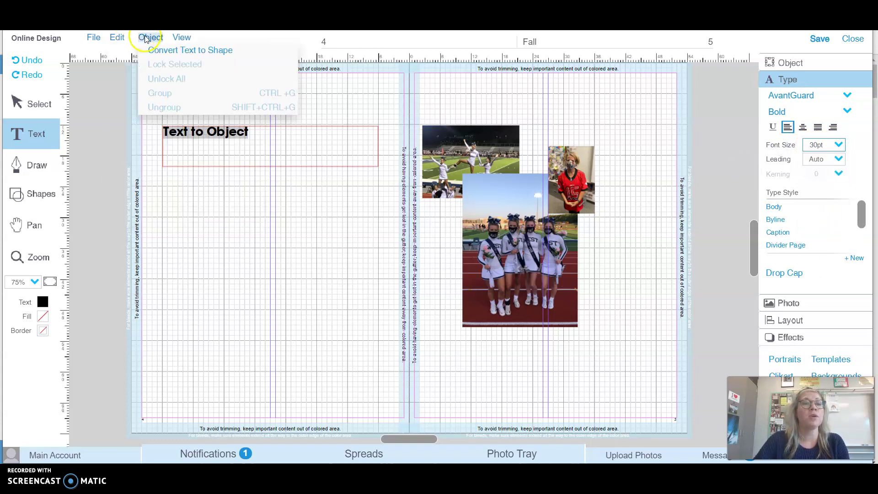
pyautogui.click(197, 50)
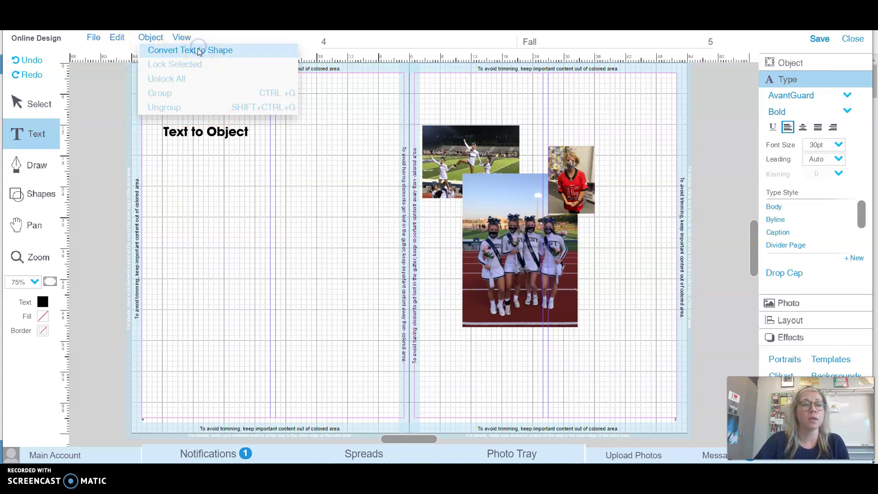
pyautogui.click(174, 137)
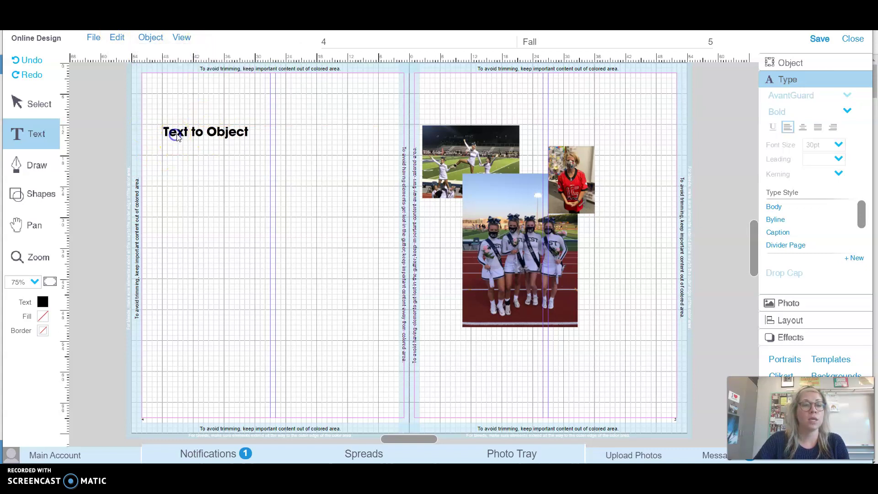
# - Stretch the "Text to Object" shape taller and wider so it spans nearly the full width between page 4's margins
pyautogui.click(39, 103)
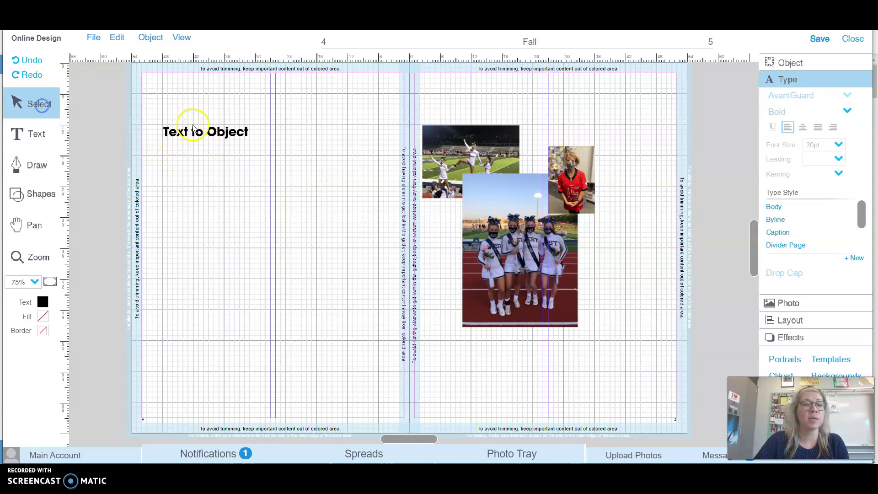
pyautogui.click(211, 137)
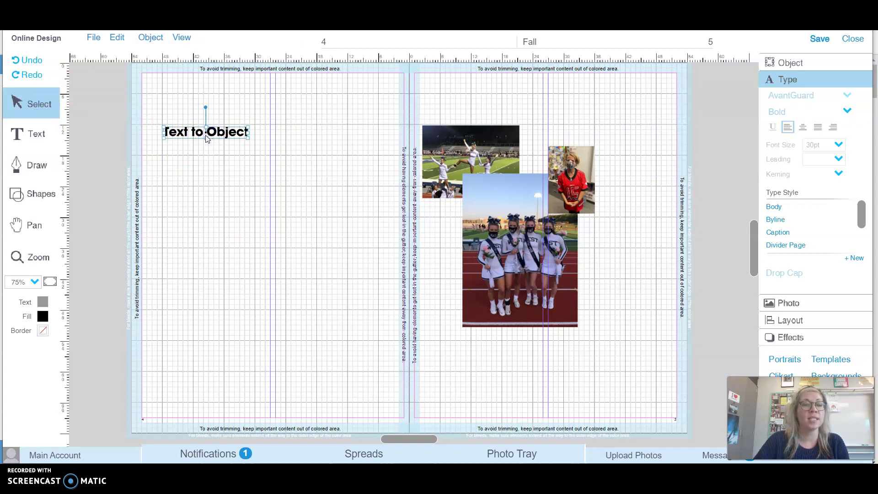
pyautogui.moveTo(206, 138); pyautogui.dragTo(206, 183)
pyautogui.moveTo(250, 154); pyautogui.dragTo(399, 163)
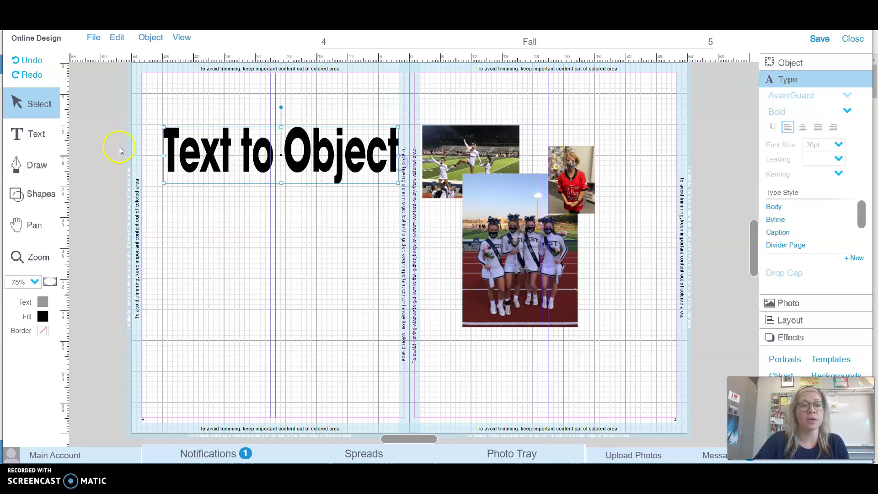
pyautogui.moveTo(163, 156); pyautogui.dragTo(143, 156)
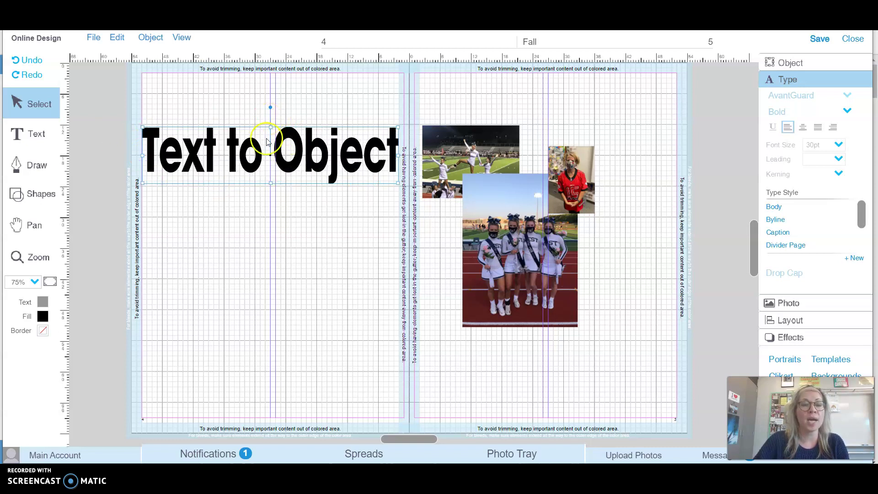
# - Resize the "Text to Object" shape to about two-thirds of page 4's width and move it to the page's upper-left corner
pyautogui.moveTo(271, 183); pyautogui.dragTo(289, 369)
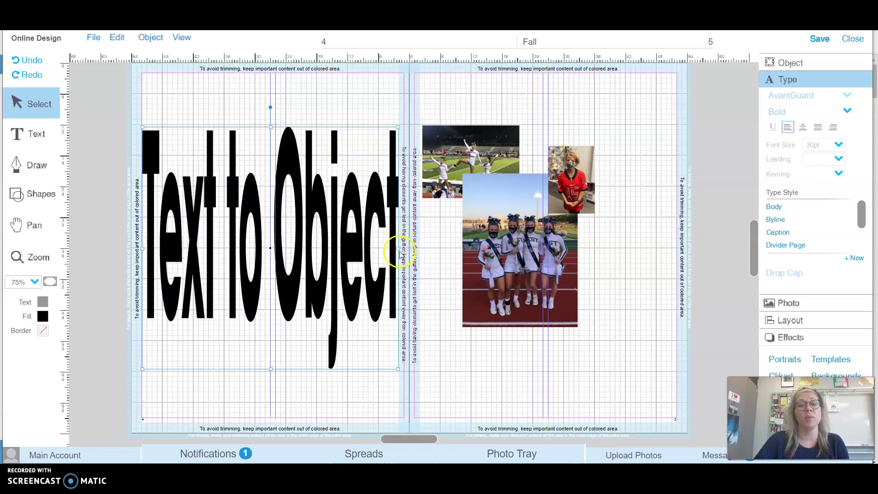
pyautogui.moveTo(398, 248); pyautogui.dragTo(320, 248)
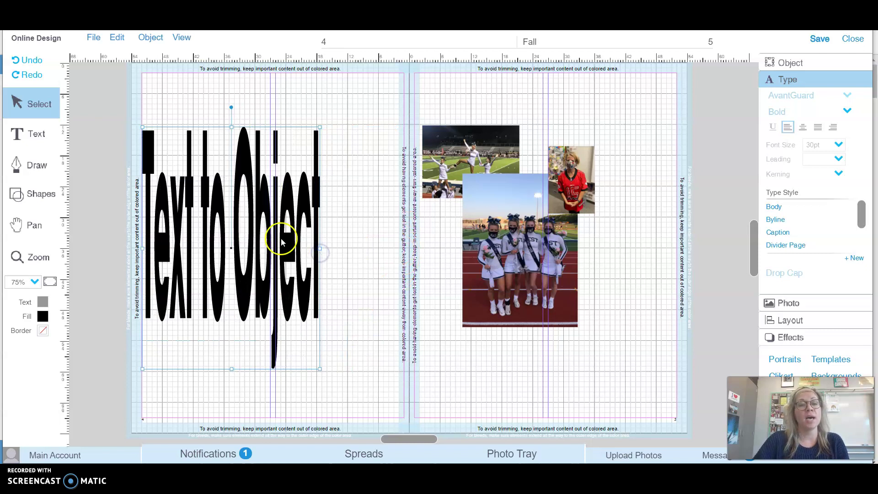
pyautogui.moveTo(257, 217); pyautogui.dragTo(267, 150)
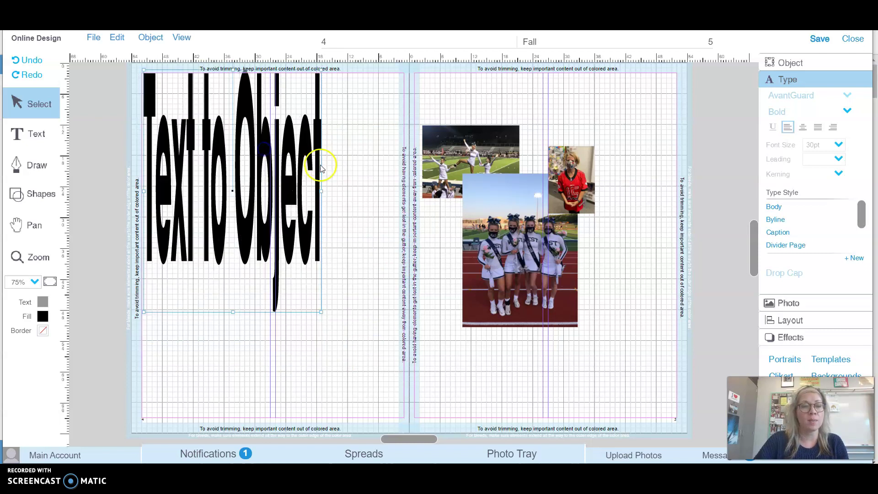
pyautogui.moveTo(232, 310); pyautogui.dragTo(234, 150)
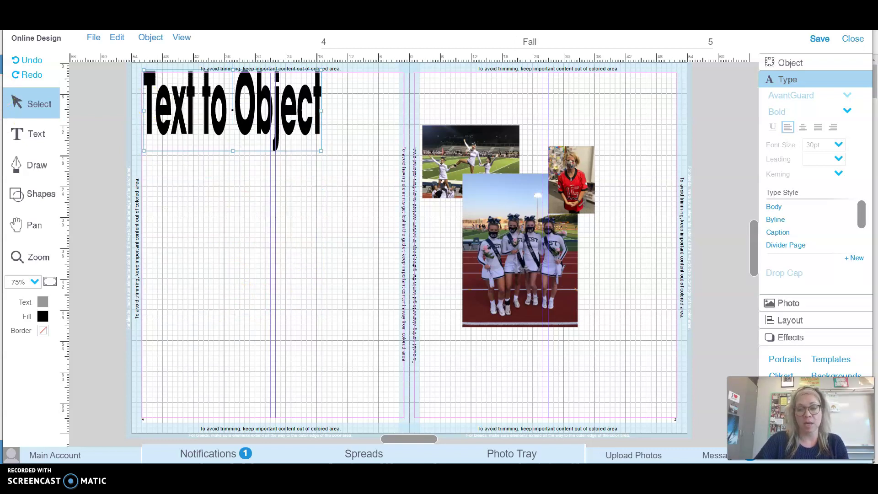
# - Create four separate small text boxes in a row below the "Text to Object" shape, holding the letters "T", "e", "x" and "t"
pyautogui.click(546, 179)
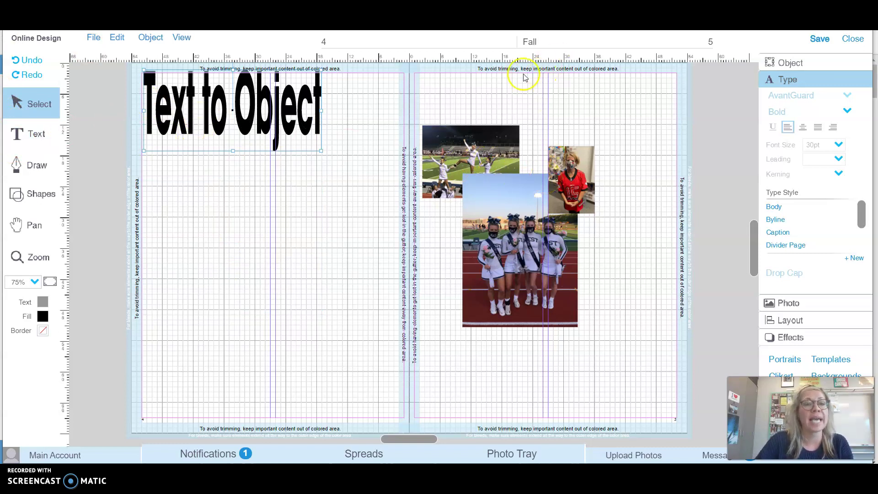
pyautogui.click(15, 108)
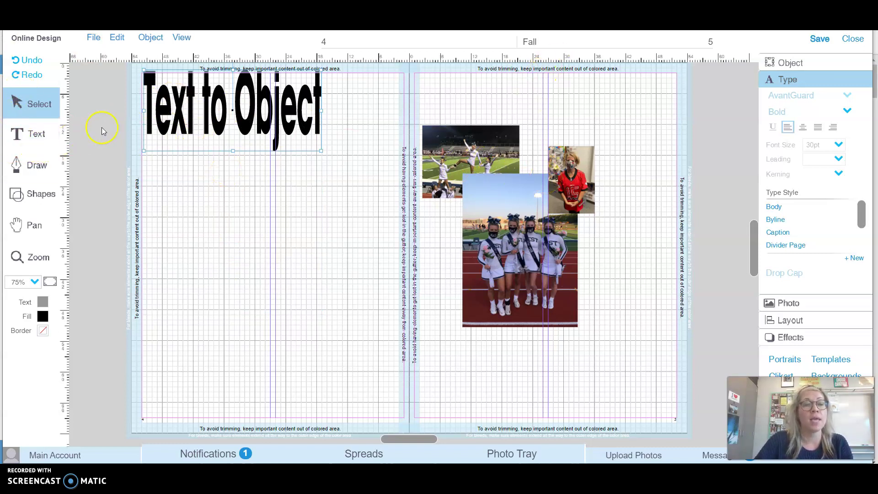
pyautogui.click(21, 133)
pyautogui.moveTo(157, 187); pyautogui.dragTo(181, 214)
pyautogui.click(226, 244)
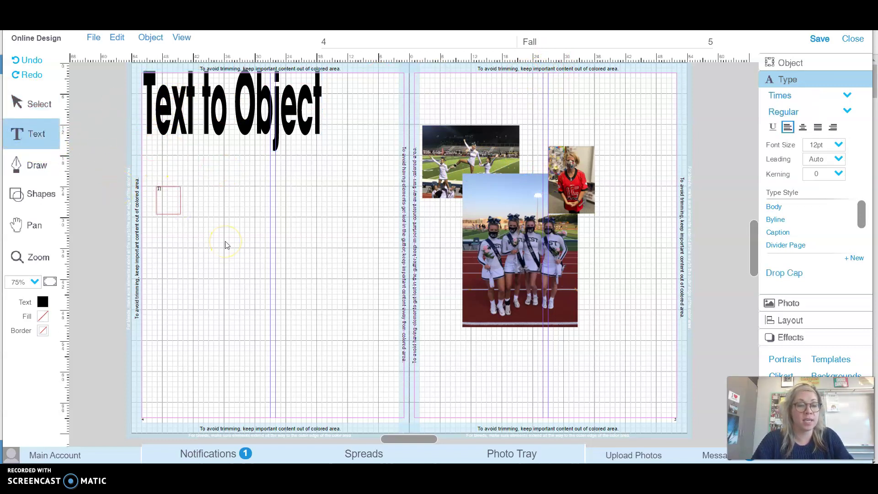
pyautogui.click(208, 200)
pyautogui.moveTo(208, 200)
pyautogui.mouseDown()
pyautogui.moveTo(238, 223)
pyautogui.moveTo(365, 237)
pyautogui.mouseUp()
pyautogui.click(332, 230)
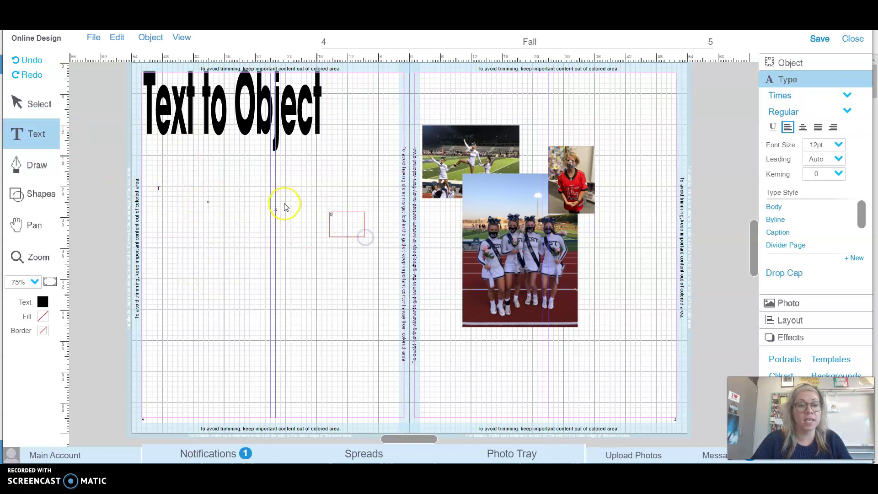
# - Format the letter "T" in Sleepwalker at 60pt and enlarge its text box to fit the letter
pyautogui.moveTo(158, 187); pyautogui.dragTo(181, 214)
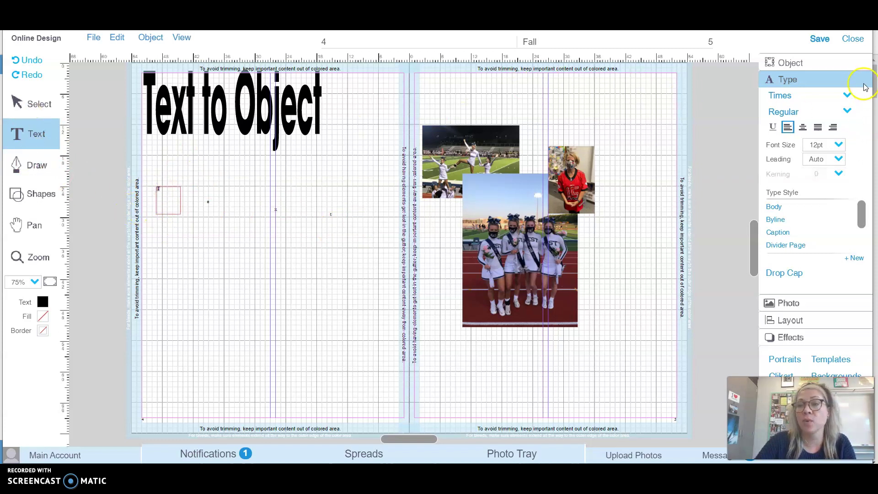
pyautogui.click(847, 94)
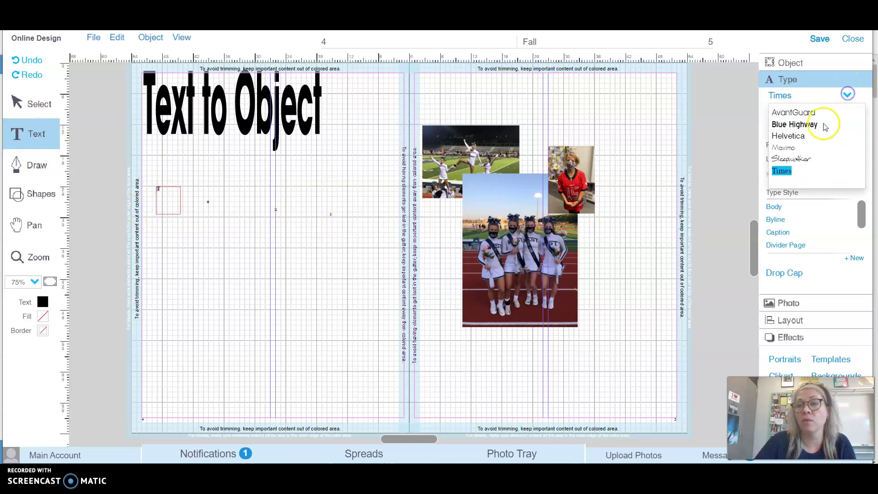
pyautogui.click(791, 158)
pyautogui.click(839, 145)
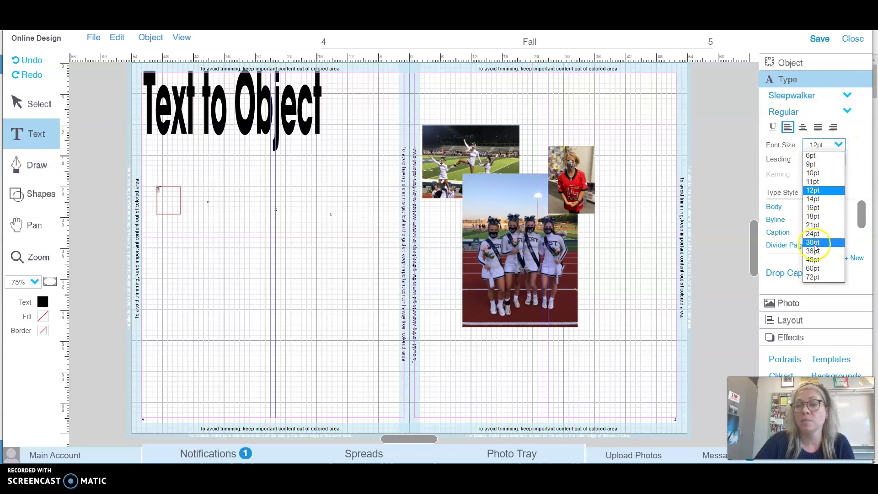
pyautogui.click(814, 268)
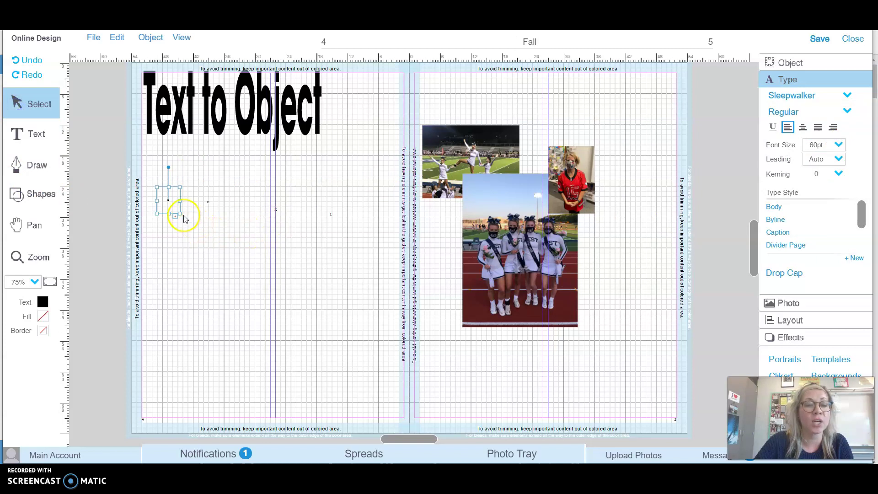
pyautogui.moveTo(180, 214); pyautogui.dragTo(221, 267)
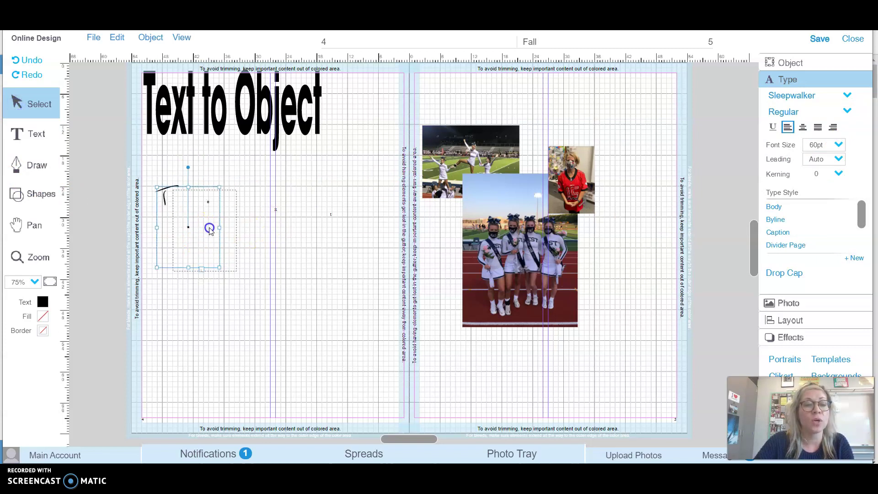
# - Move the "e" text box below the "T" and format the letter in Blue Highway at 24pt
pyautogui.moveTo(209, 219); pyautogui.dragTo(179, 237)
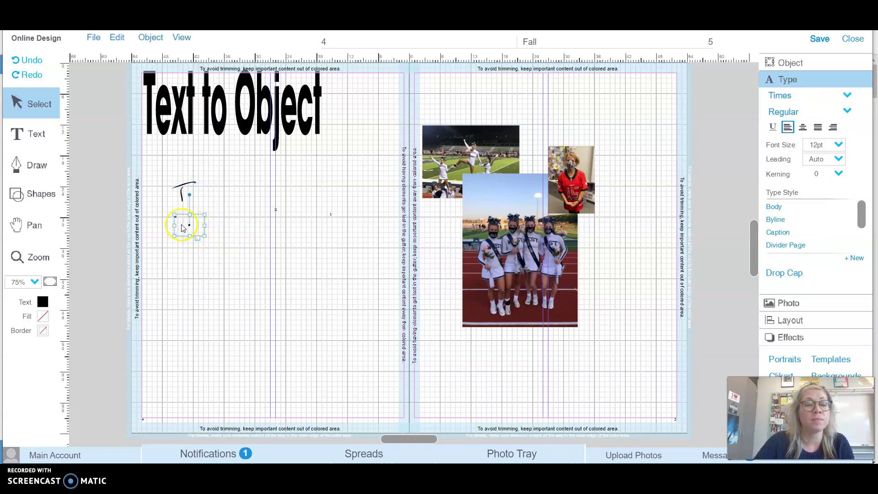
pyautogui.doubleClick(180, 221)
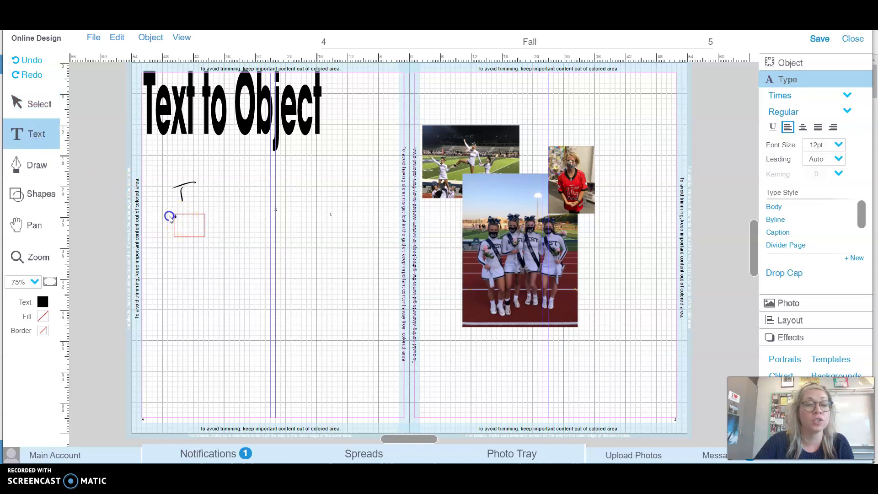
pyautogui.click(846, 94)
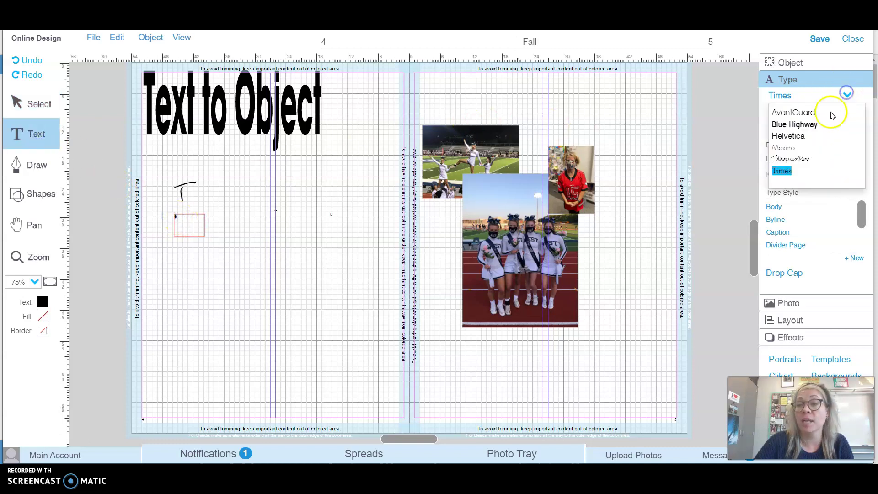
pyautogui.click(801, 125)
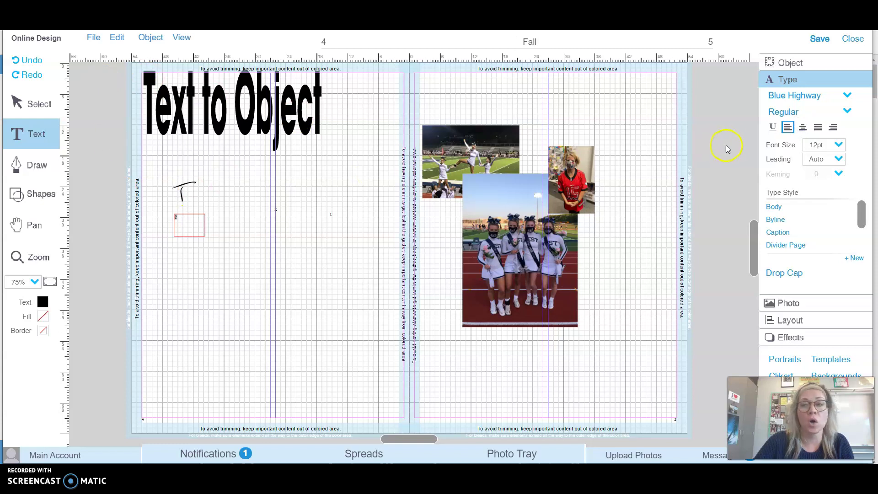
pyautogui.click(838, 144)
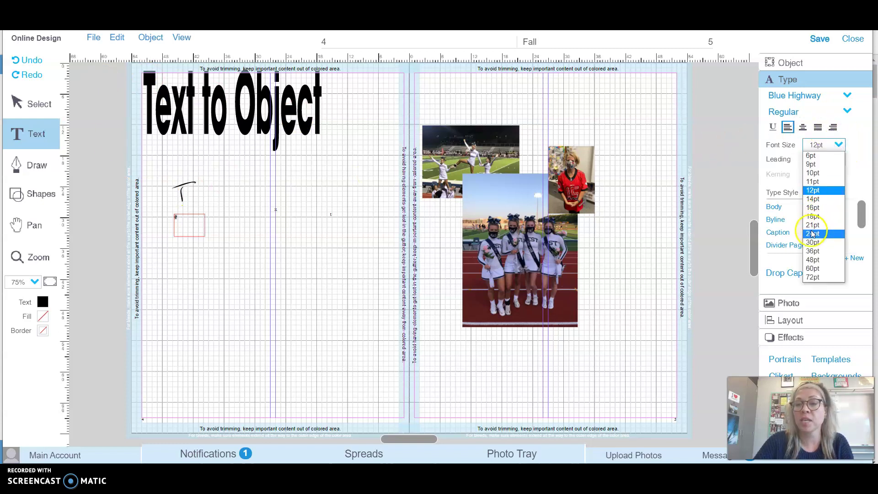
pyautogui.click(812, 233)
# - Place the letter "e" directly beside the stem of the "T", under its crossbar
pyautogui.click(32, 105)
pyautogui.click(187, 227)
pyautogui.moveTo(188, 227); pyautogui.dragTo(196, 199)
# - Format the letter "x" in Blue Highway at 16pt
pyautogui.click(274, 210)
pyautogui.click(16, 137)
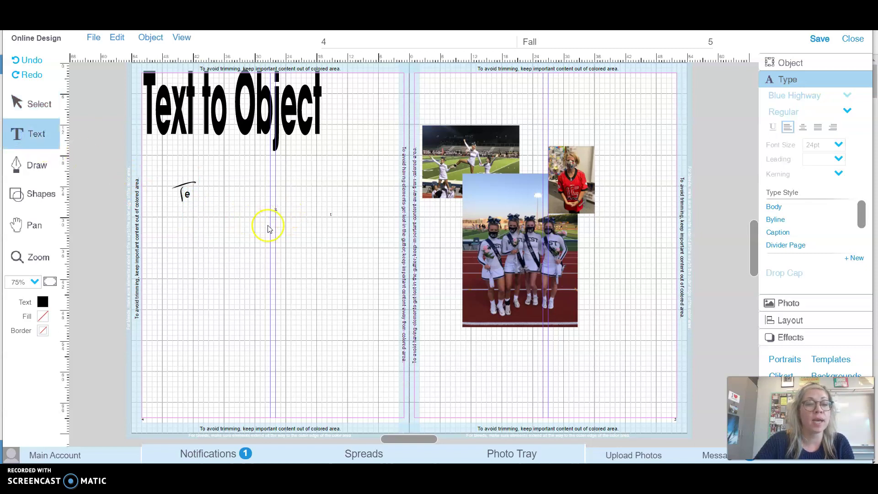
pyautogui.click(278, 210)
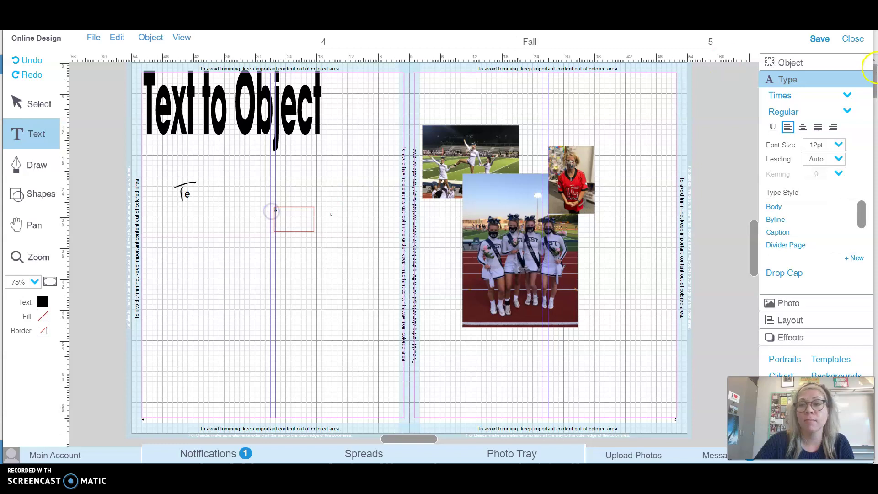
pyautogui.click(847, 95)
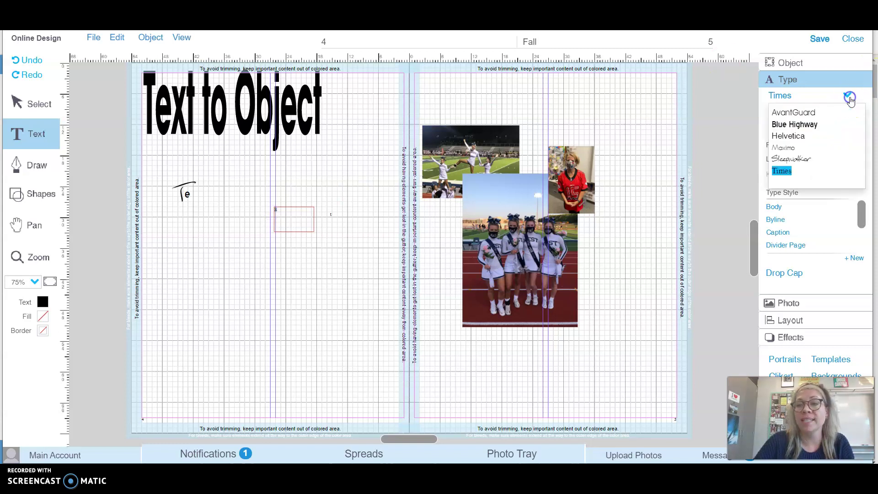
pyautogui.click(807, 124)
pyautogui.click(842, 144)
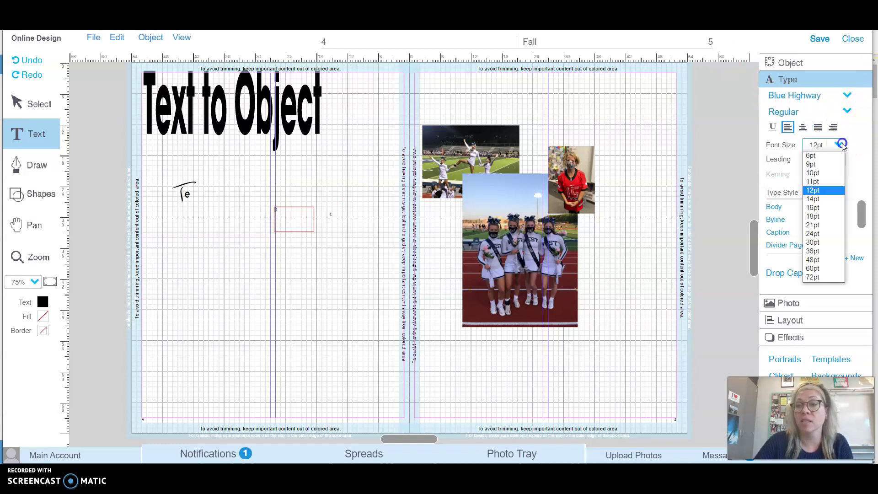
pyautogui.click(813, 208)
# - Format the separate lowercase letter "t" in Blue Highway at 24pt
pyautogui.click(346, 217)
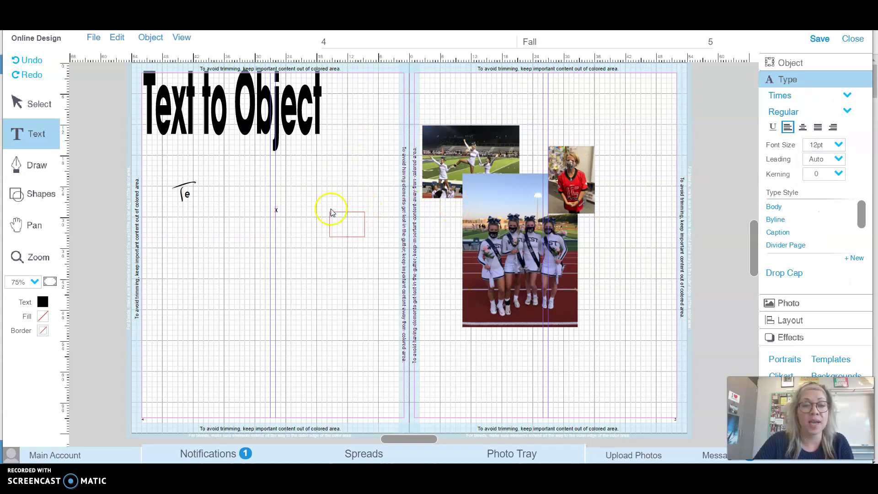
pyautogui.click(848, 94)
pyautogui.click(796, 124)
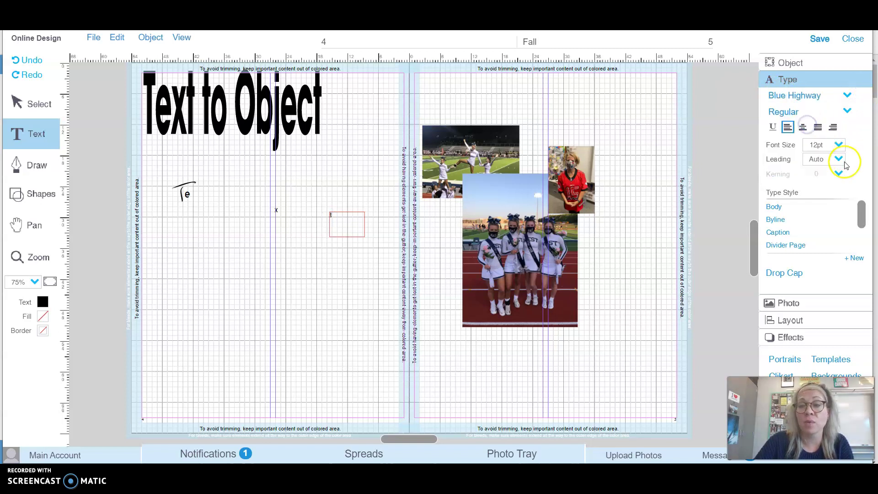
pyautogui.click(841, 144)
pyautogui.click(812, 233)
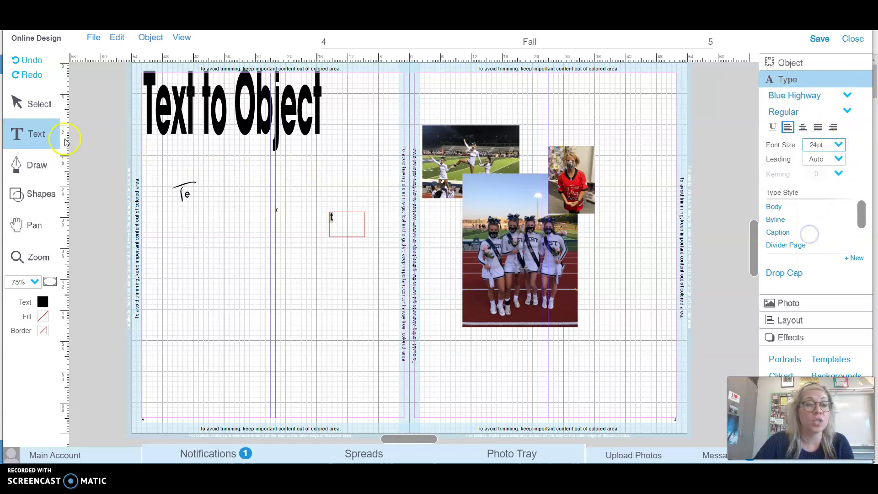
# - Place the "x" and "t" closely after the "e" so the separate letters spell "Text"
pyautogui.click(39, 110)
pyautogui.moveTo(277, 213); pyautogui.dragTo(193, 203)
pyautogui.moveTo(337, 219); pyautogui.dragTo(204, 198)
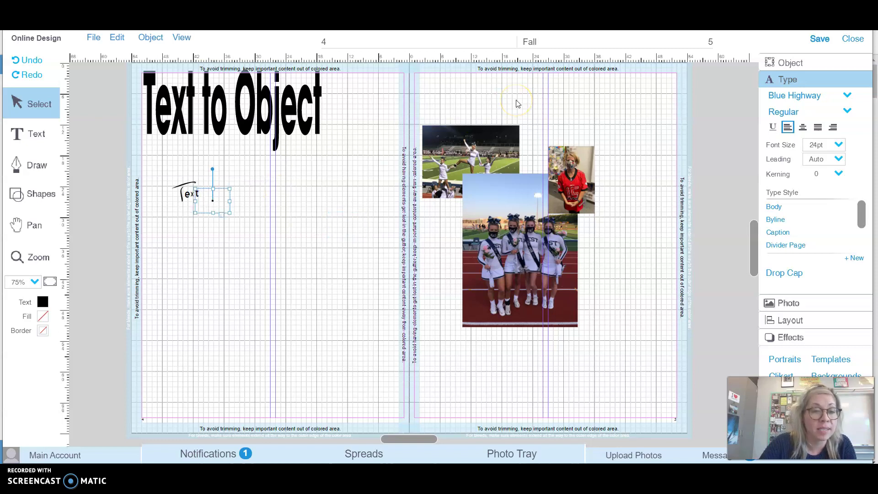
pyautogui.click(345, 200)
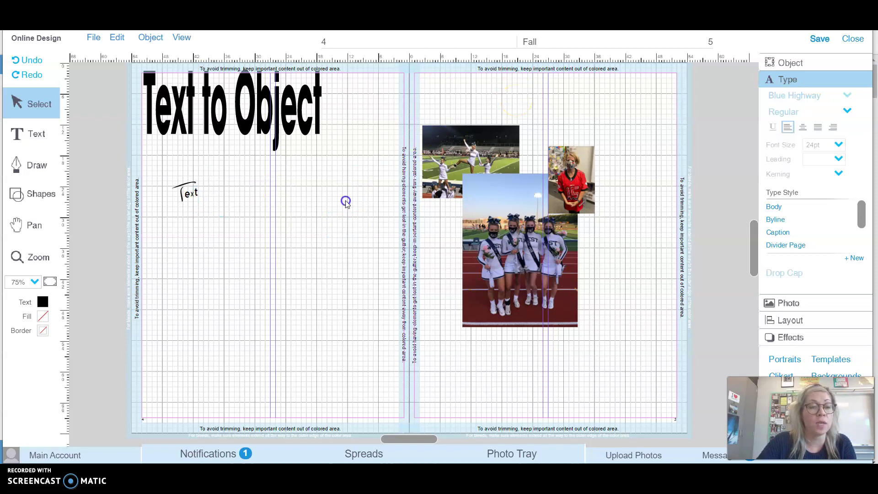
pyautogui.click(32, 256)
pyautogui.moveTo(151, 175); pyautogui.dragTo(226, 208)
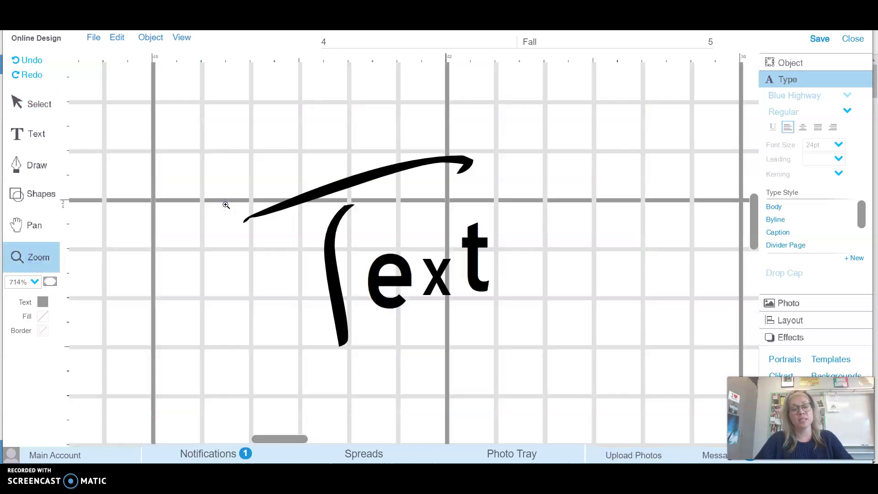